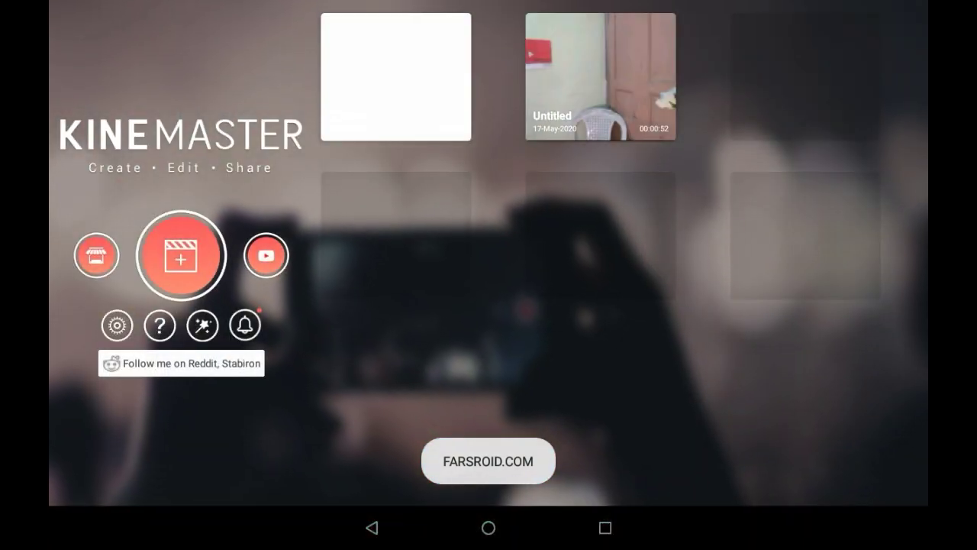
- Start a new project with a white solid-colour background clip
left_click(181, 255)
key("Escape")
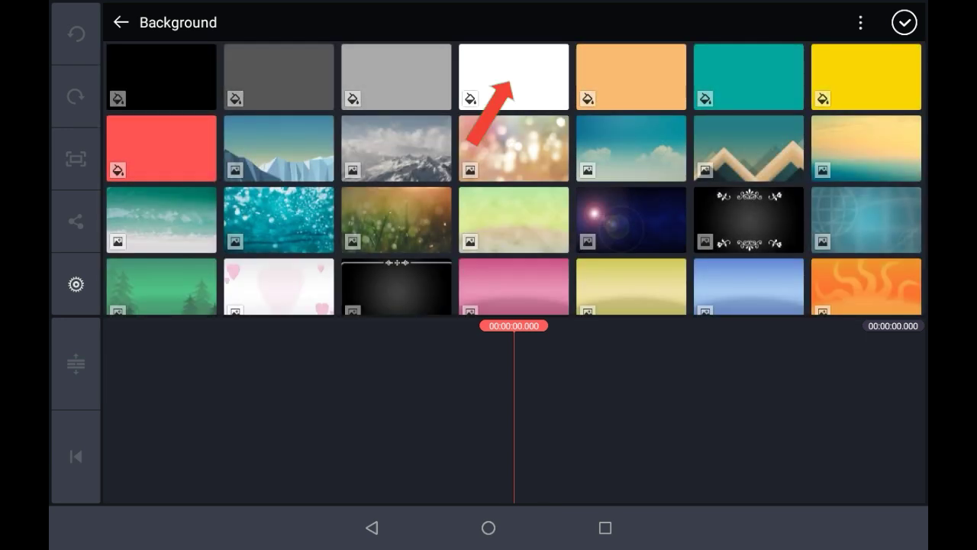
left_click(514, 76)
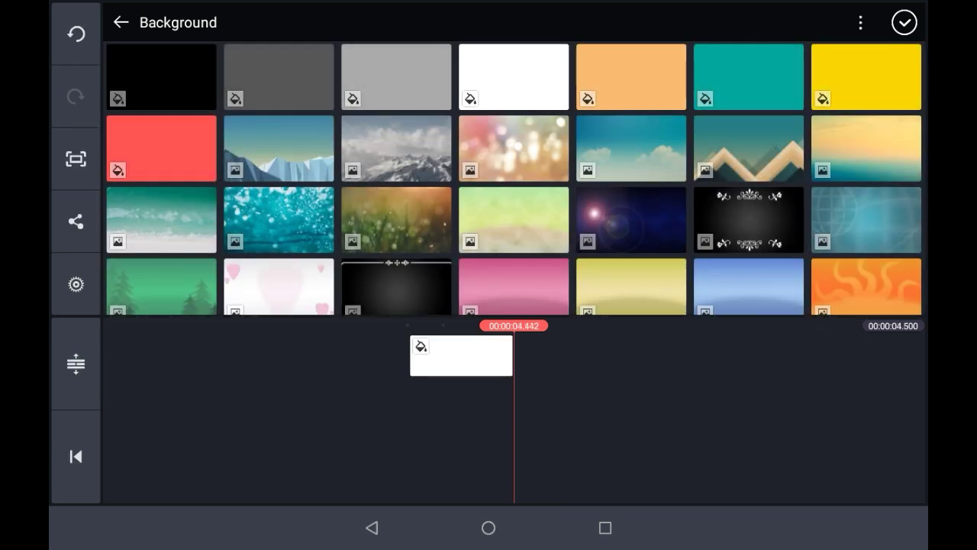
left_click(904, 22)
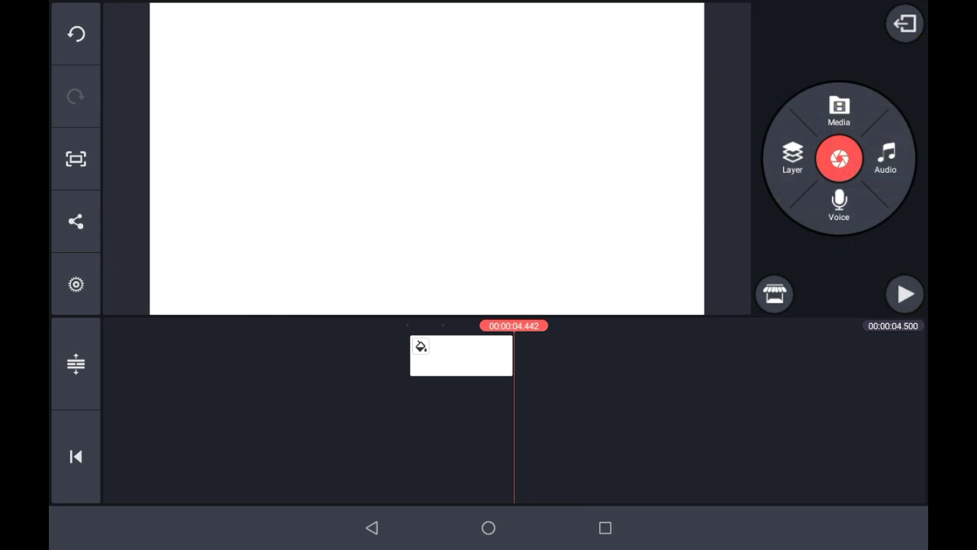
- Lengthen the white background clip to about 10.5 seconds
left_click(461, 356)
left_click_drag(517, 356, 551, 355)
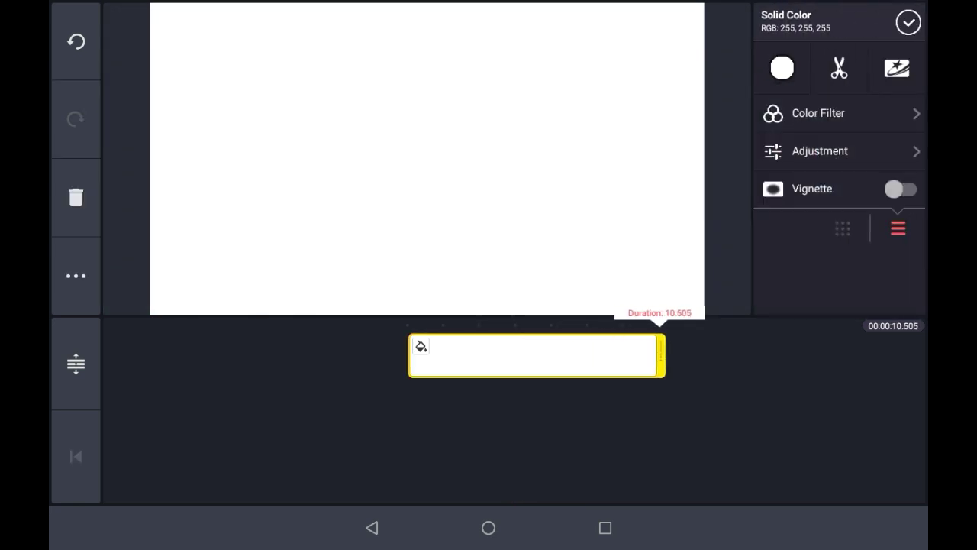
left_click(908, 22)
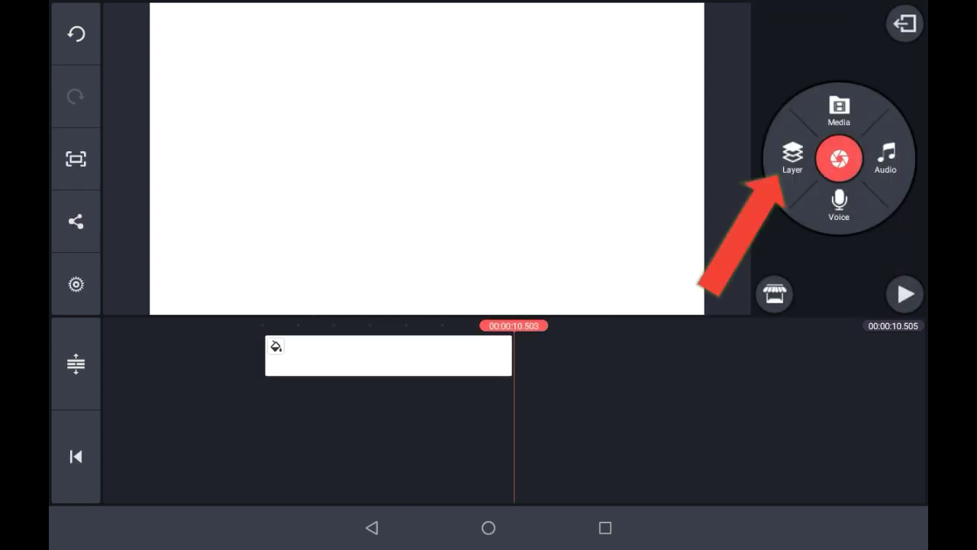
- Add the orange circle image (images.png) from the Download folder as a layer
left_click(75, 456)
left_click(792, 158)
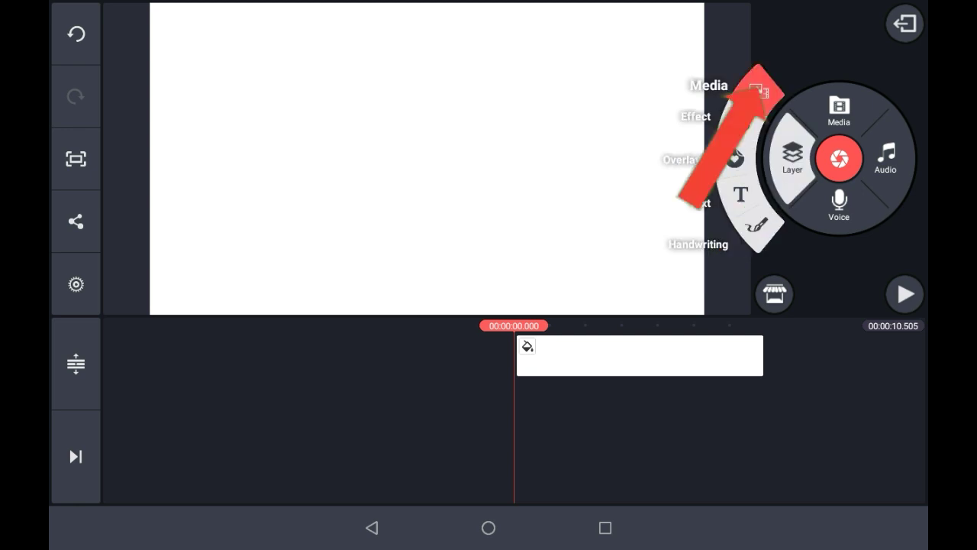
left_click(758, 92)
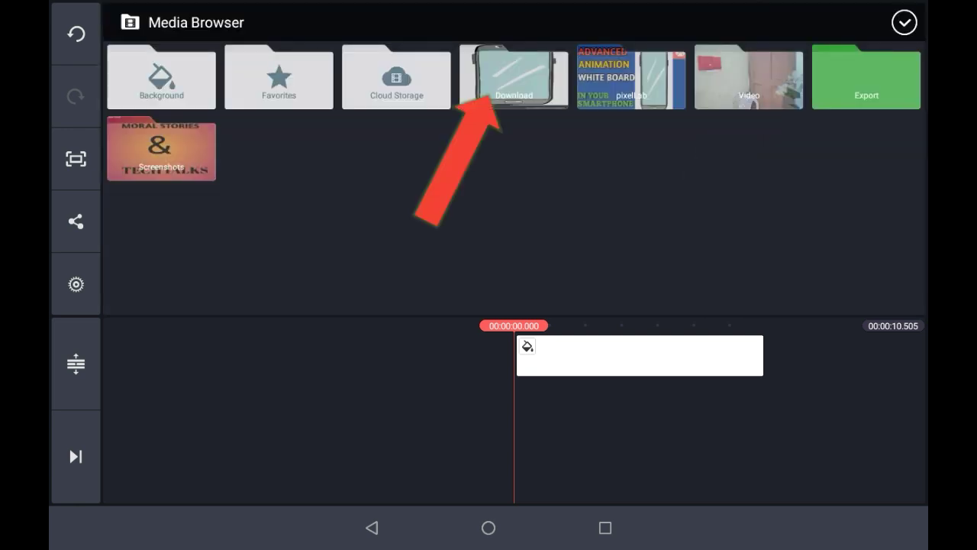
left_click(514, 76)
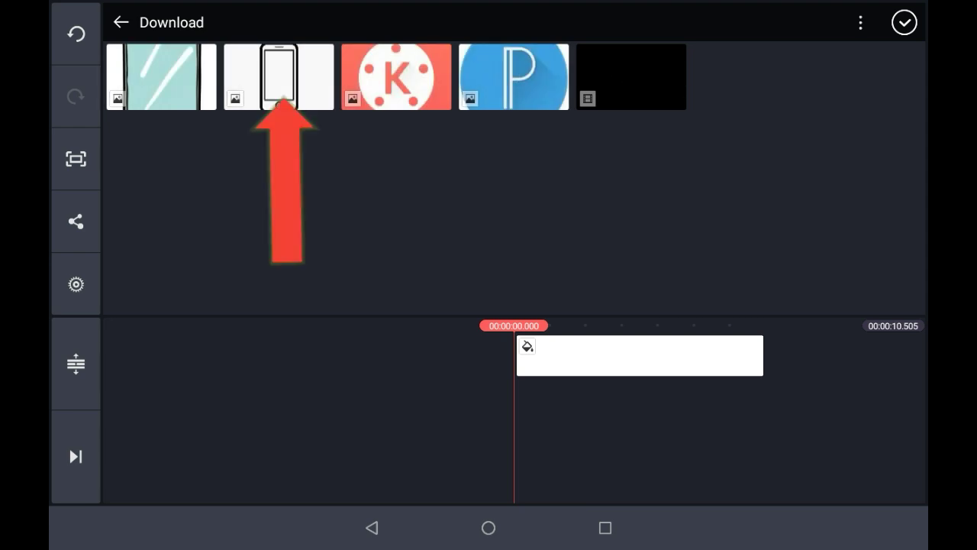
left_click(279, 77)
- Enlarge the orange circle and centre it on the white canvas
left_click_drag(427, 158, 293, 139)
left_click_drag(432, 247, 504, 300)
mouse_move(288, 141)
left_mouse_down()
mouse_move(411, 152)
mouse_move(405, 159)
left_mouse_up()
- Give the circle a Wipe Down entrance animation at speed 1.5
left_click(823, 113)
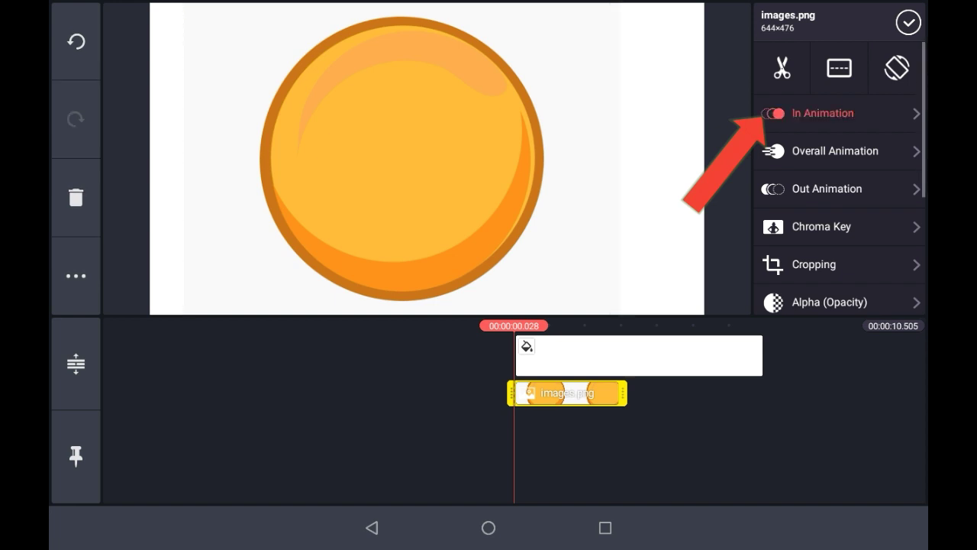
scroll(840, 191, "down", 2)
scroll(840, 191, "down", 3)
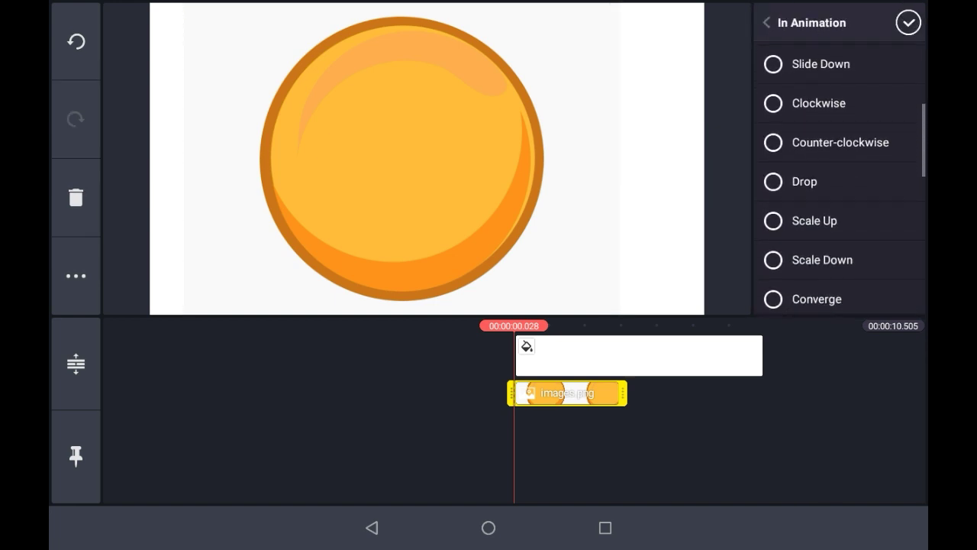
scroll(840, 191, "down", 5)
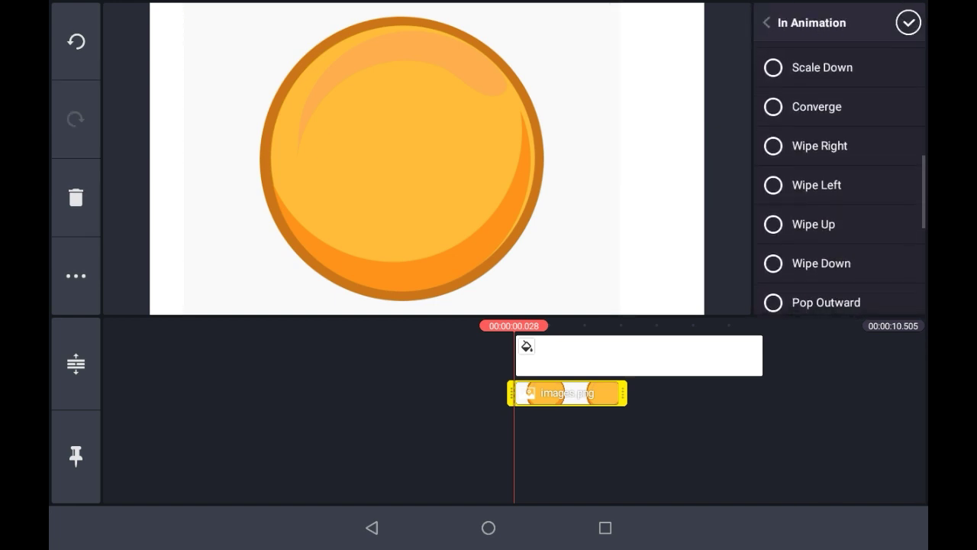
scroll(840, 191, "down", 3)
scroll(839, 191, "down", 1)
left_click(813, 133)
left_click(821, 172)
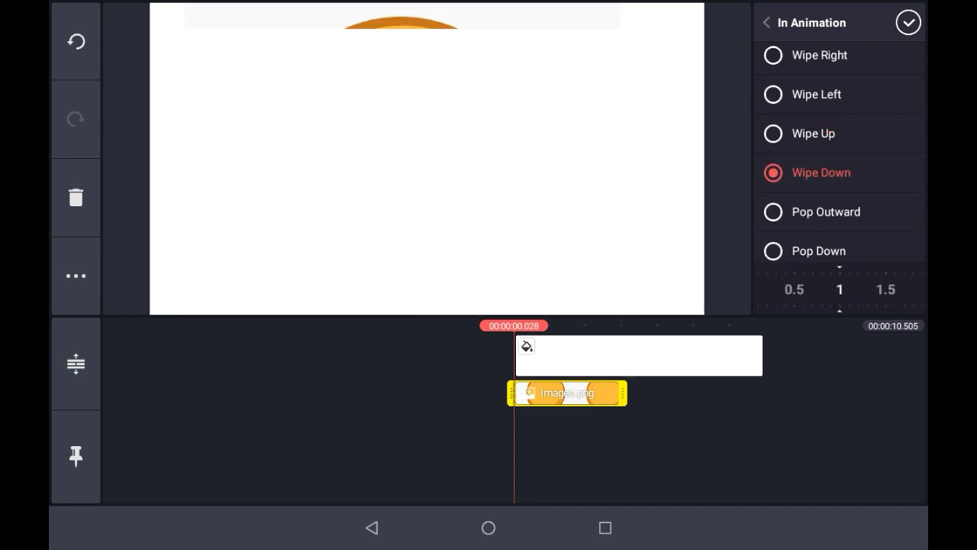
left_click_drag(840, 289, 798, 290)
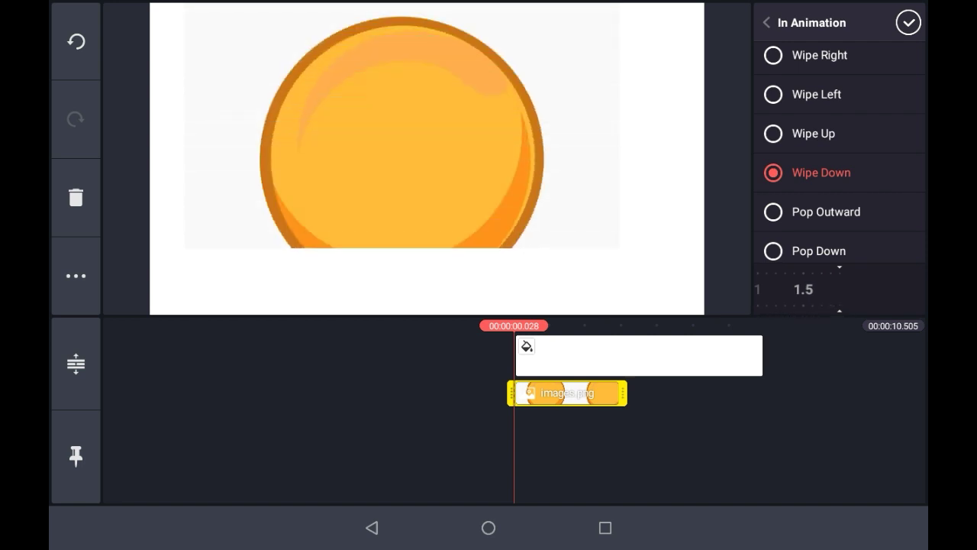
left_click(908, 22)
- Extend the circle clip to about 10.273 seconds
left_click(567, 392)
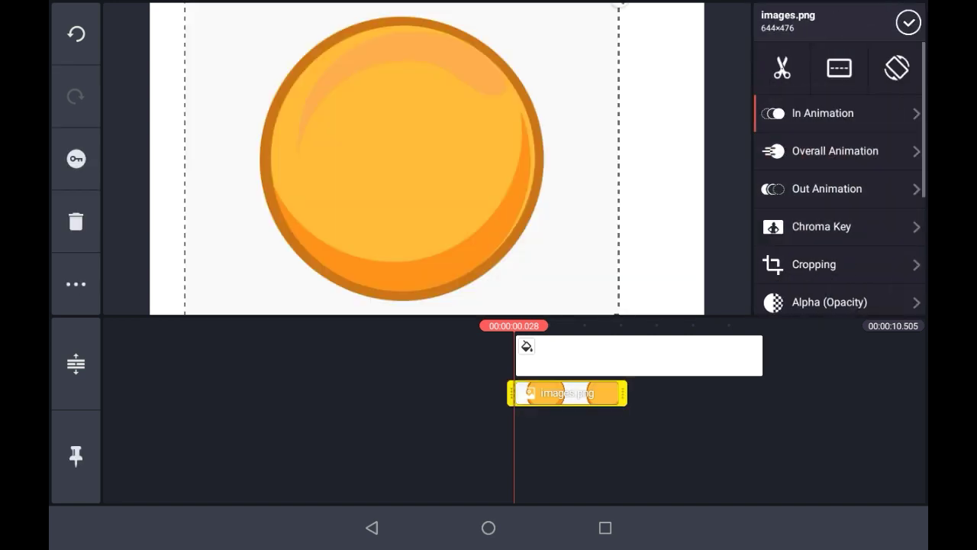
left_click_drag(617, 393, 761, 392)
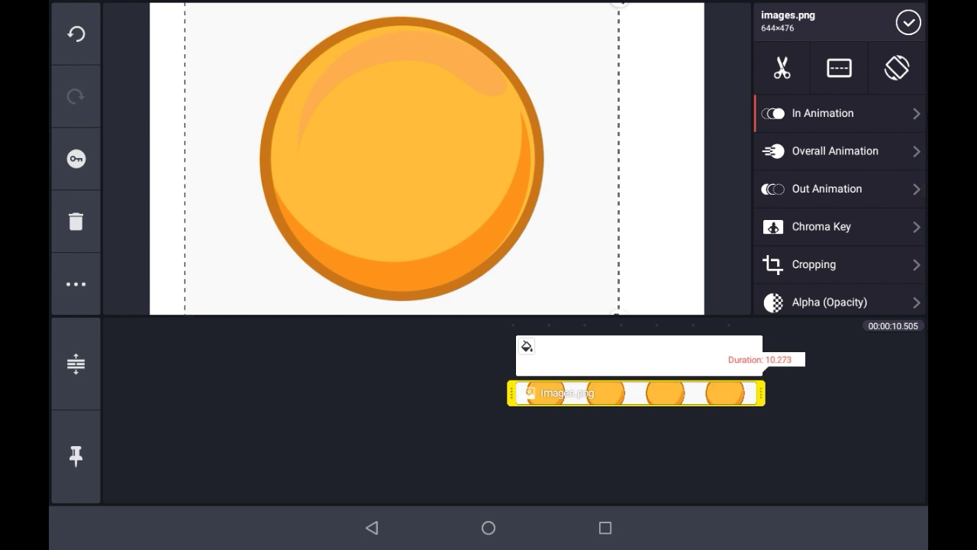
left_click(909, 22)
- Add the green-screen hand image images (2).jpeg from Download as a layer
left_click_drag(306, 442, 535, 443)
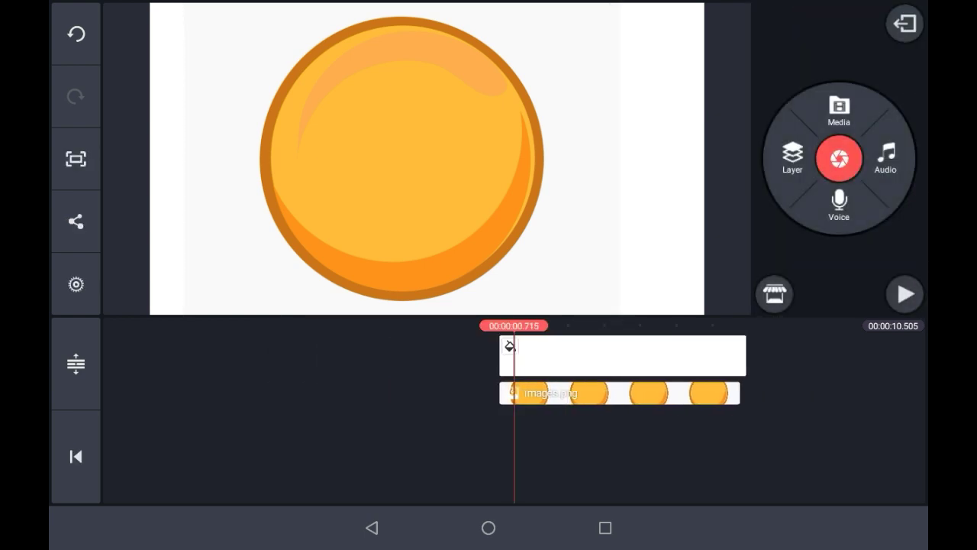
left_click(793, 158)
left_click(733, 84)
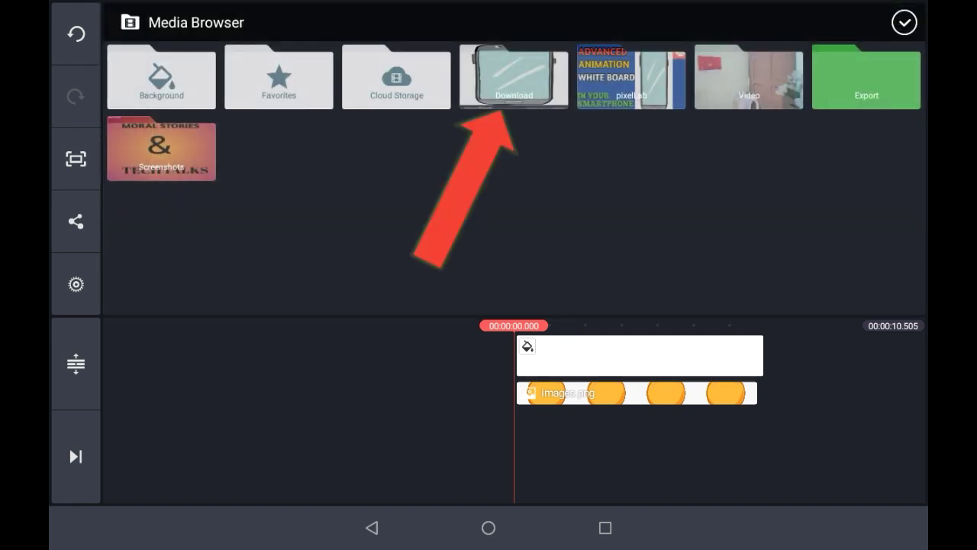
left_click(514, 77)
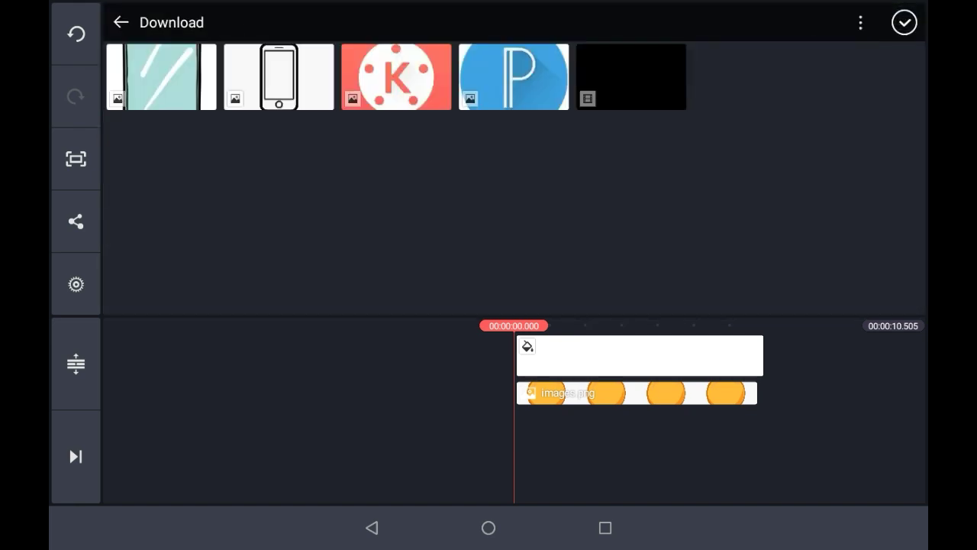
left_click(631, 76)
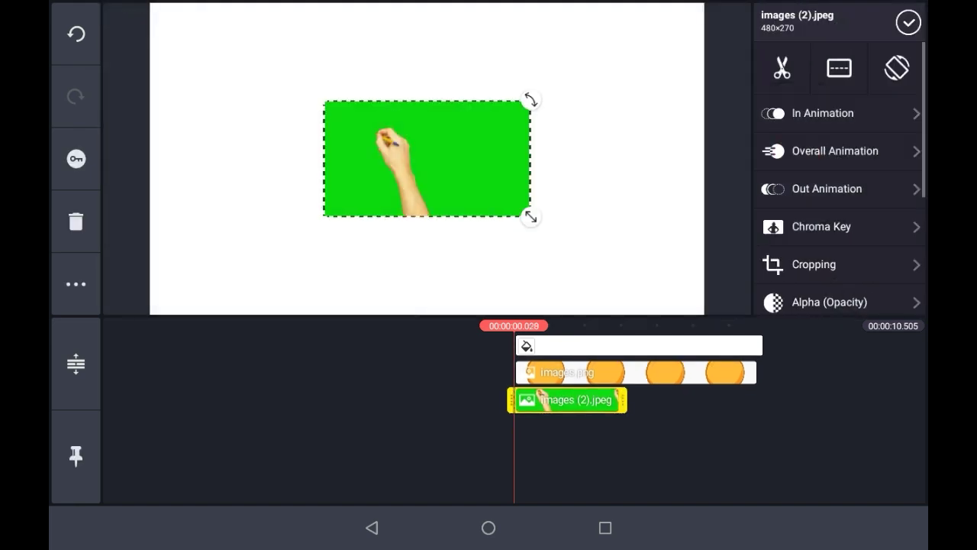
mouse_move(428, 158)
left_mouse_down()
mouse_move(541, 190)
mouse_move(427, 158)
left_mouse_up()
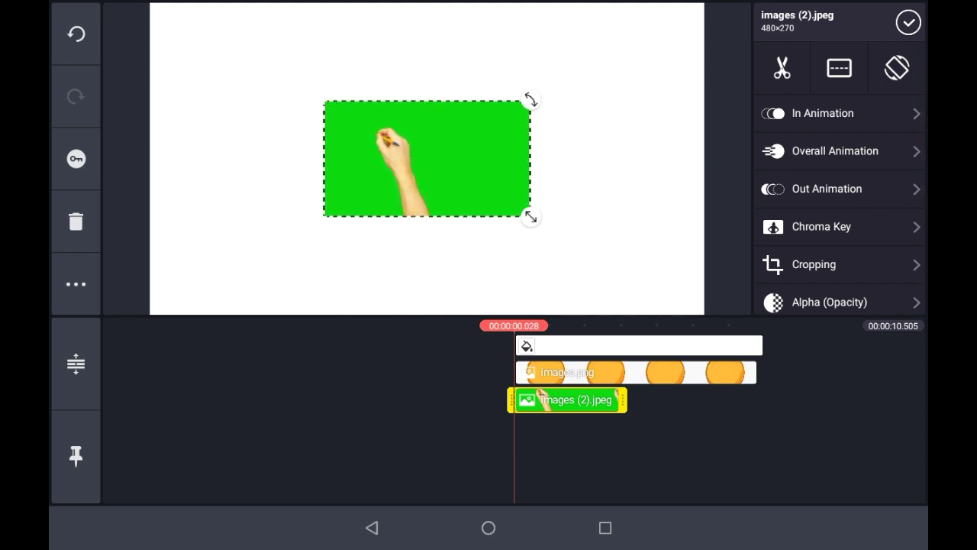
- Enable Chroma Key on the hand and extend its clip to match the circle
scroll(840, 191, "down", 2)
left_click(821, 120)
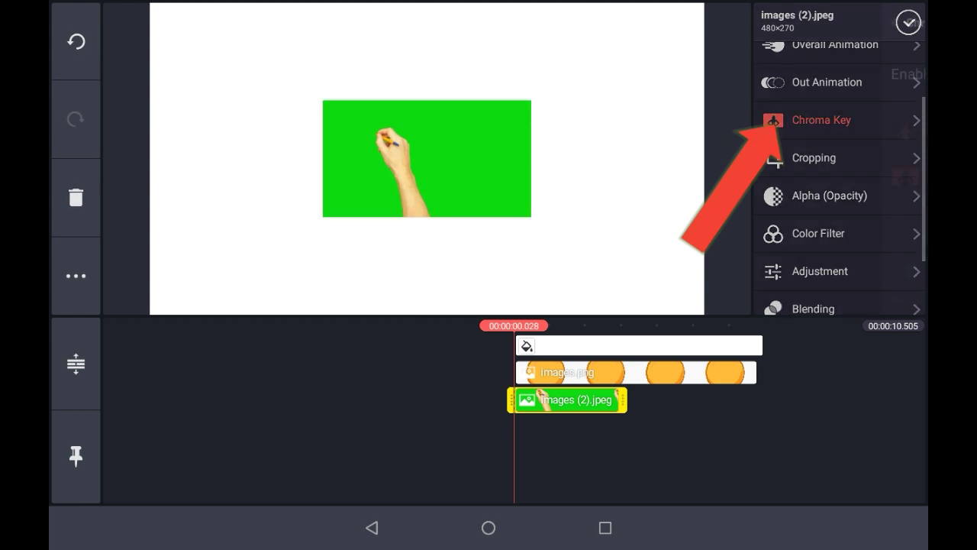
left_click(899, 74)
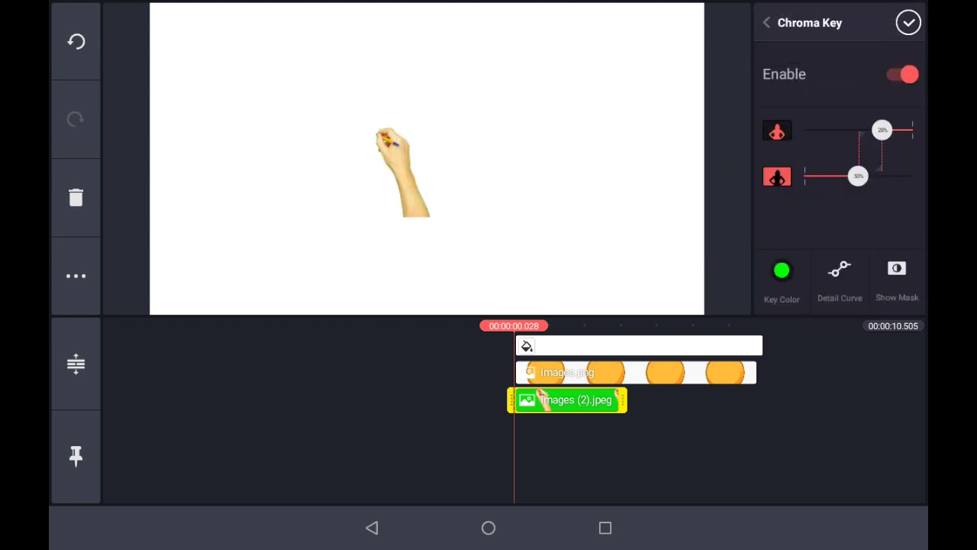
left_click_drag(623, 399, 734, 399)
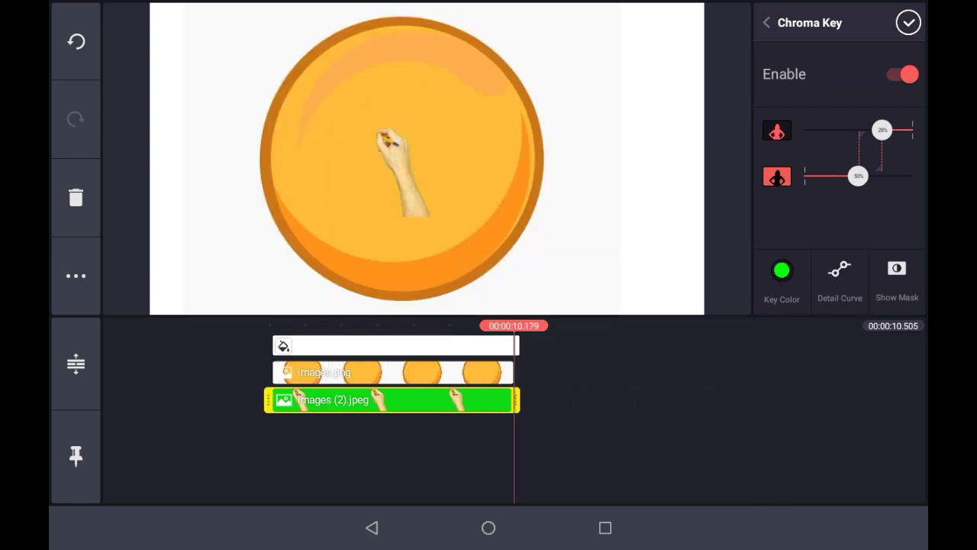
left_click(766, 22)
- Enlarge the hand and place its pen tip at the top of the circle
left_click_drag(403, 174, 333, 103)
left_click_drag(460, 155, 556, 209)
left_click_drag(359, 106, 396, 112)
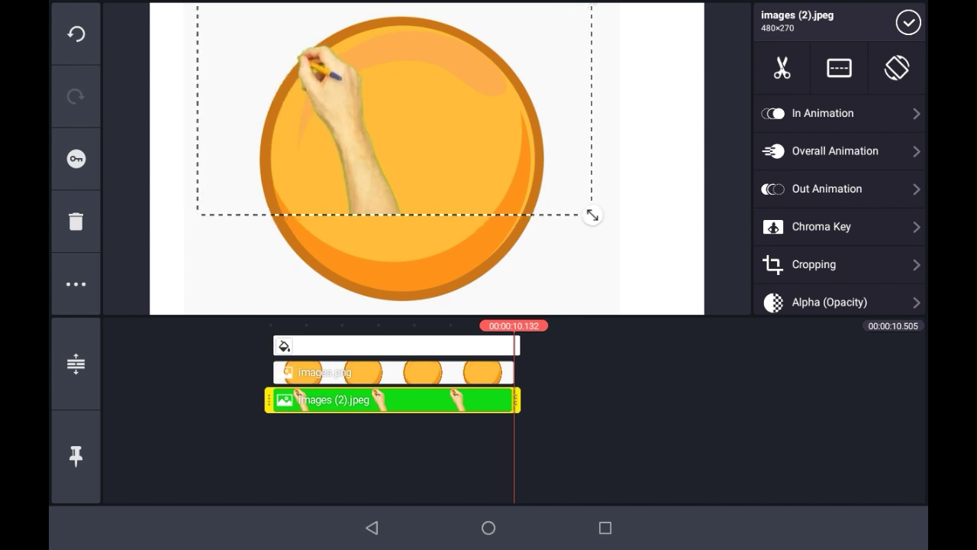
left_click_drag(343, 458, 484, 458)
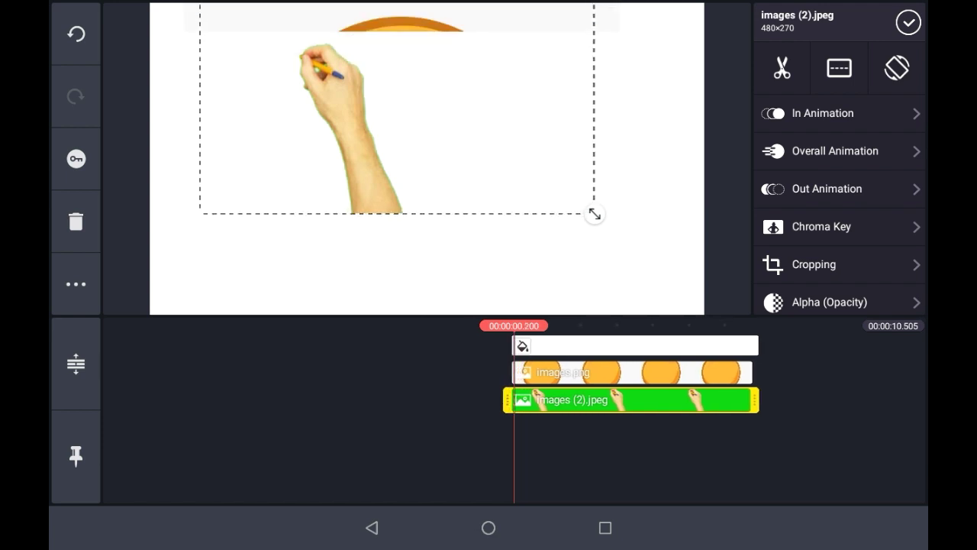
mouse_move(397, 109)
left_mouse_down()
mouse_move(447, 82)
mouse_move(439, 86)
left_mouse_up()
- Keyframe the hand early in the wipe, moving the pen along the circle's edge to its left side
left_click(76, 159)
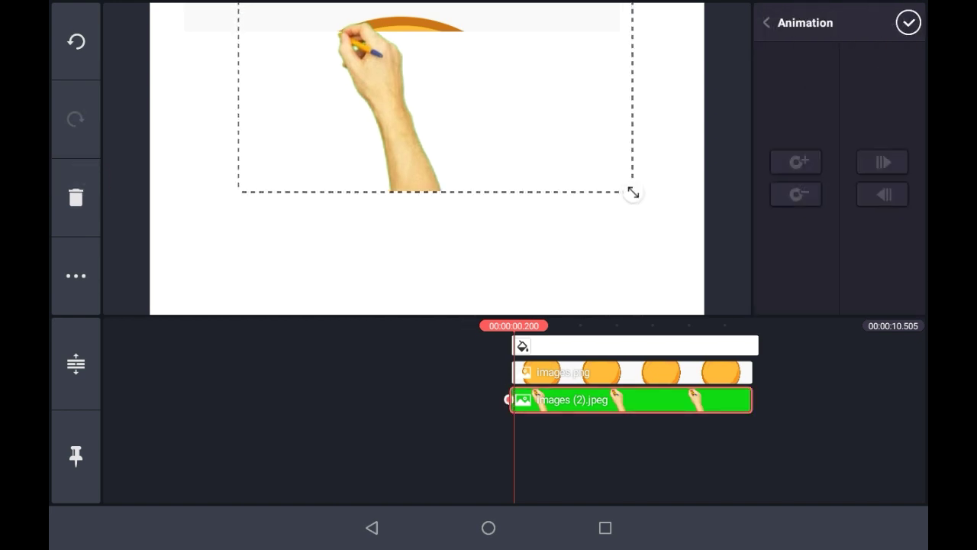
left_click_drag(535, 458, 523, 458)
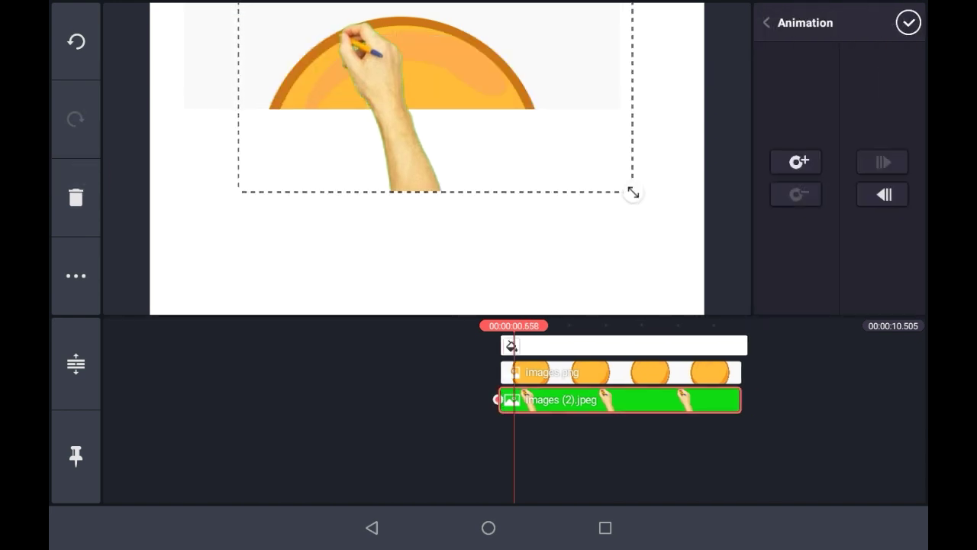
mouse_move(397, 114)
left_mouse_down()
mouse_move(485, 176)
mouse_move(539, 192)
mouse_move(592, 192)
left_mouse_up()
mouse_move(535, 458)
left_mouse_down()
mouse_move(548, 459)
mouse_move(529, 458)
left_mouse_up()
left_click_drag(565, 152, 274, 172)
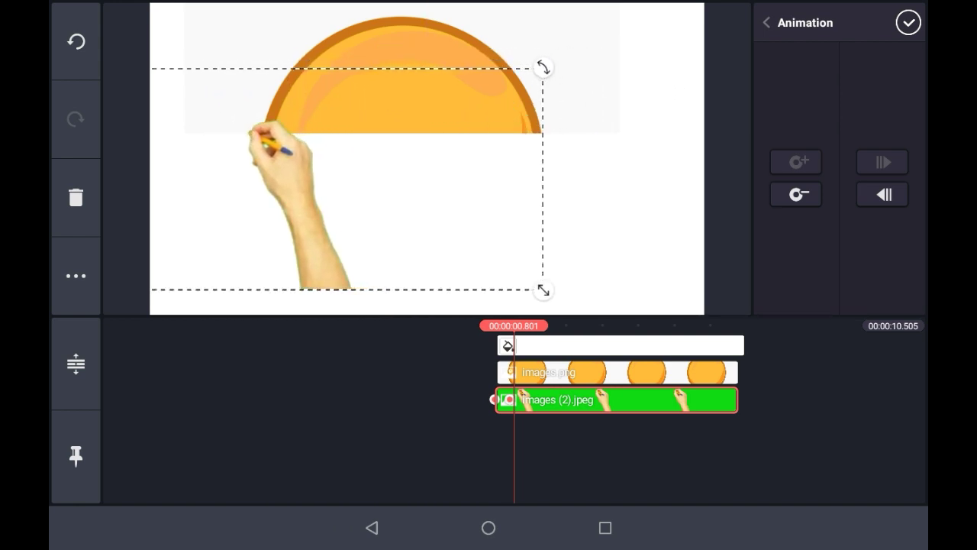
- Add keyframes near 1.3 s and 2 s with the pen on the circle's right and bottom edges
left_click_drag(611, 458, 599, 458)
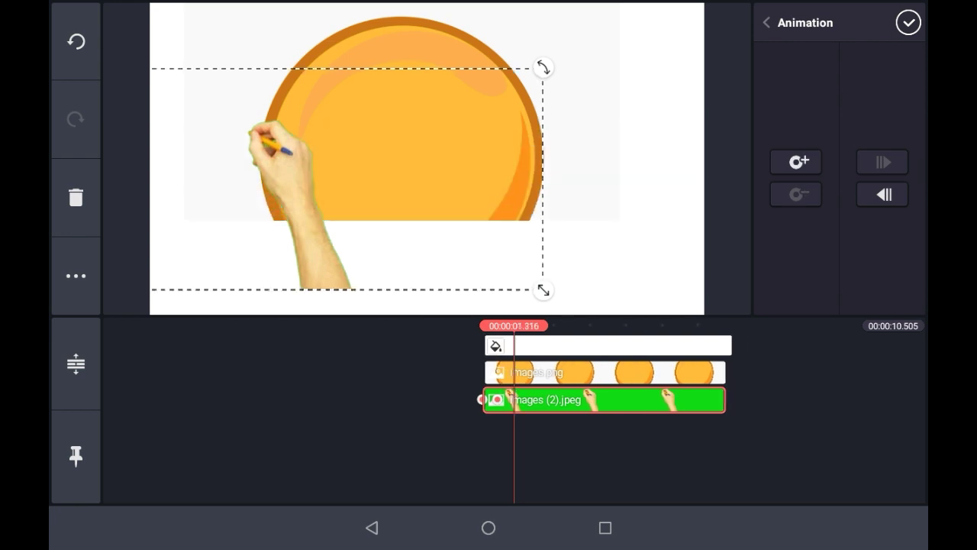
mouse_move(282, 153)
left_mouse_down()
mouse_move(314, 177)
mouse_move(470, 240)
mouse_move(550, 241)
left_mouse_up()
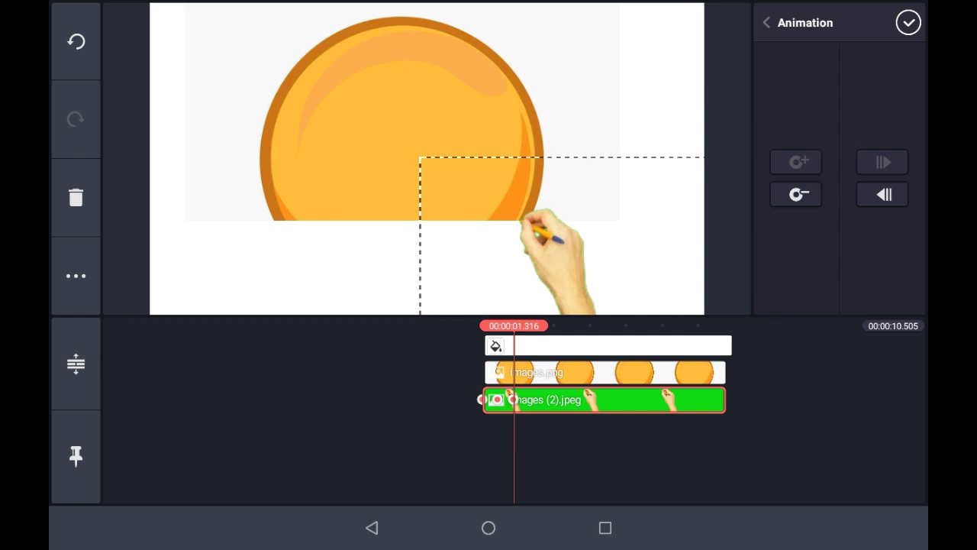
left_click_drag(611, 458, 595, 458)
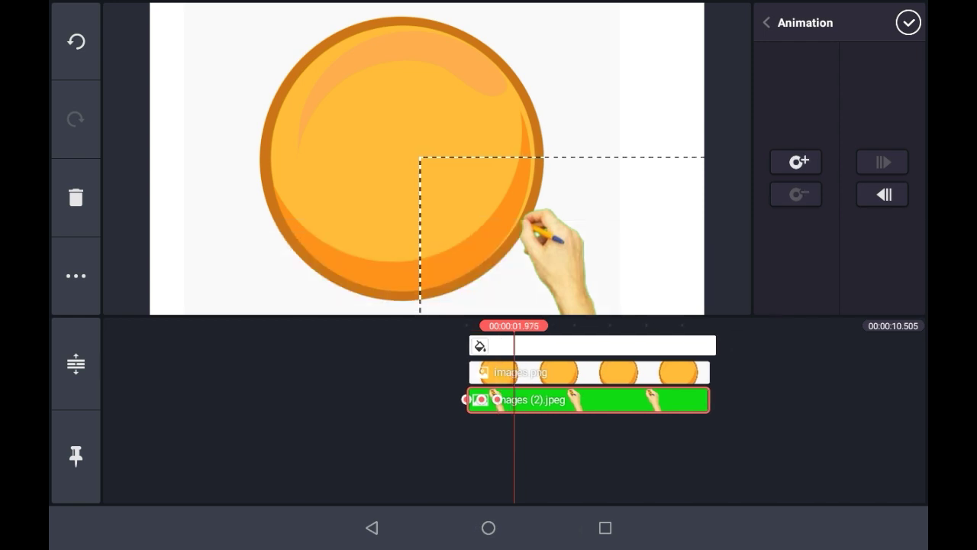
left_click_drag(550, 240, 359, 299)
left_click(908, 22)
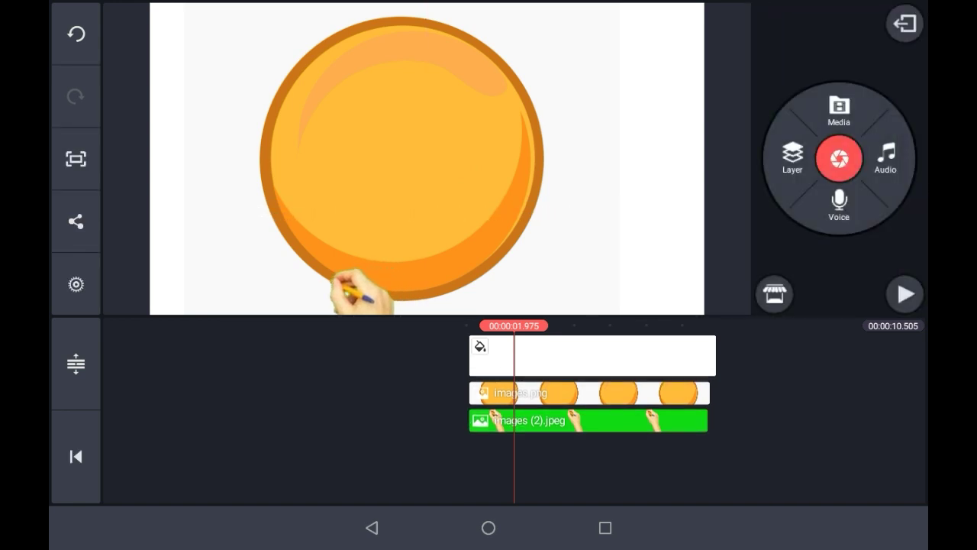
left_click(75, 456)
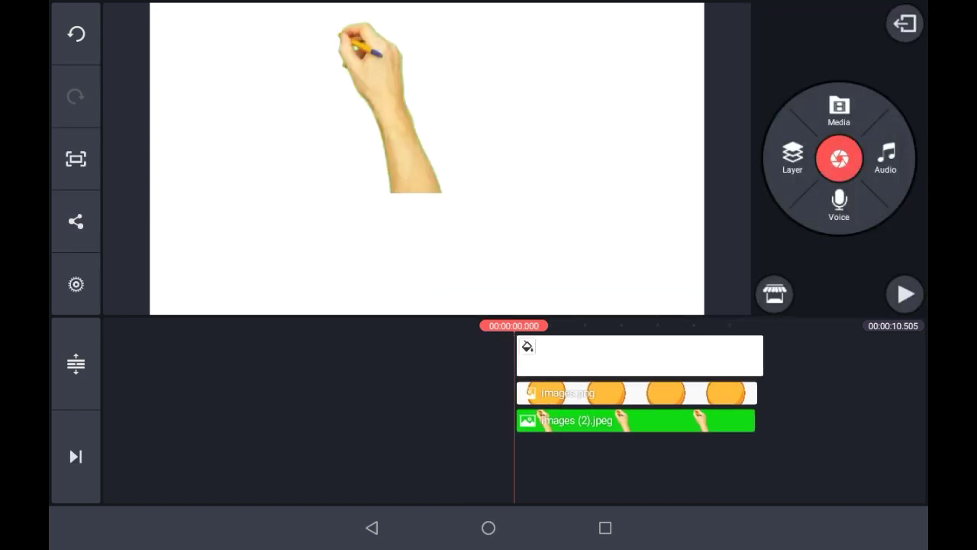
left_click(905, 294)
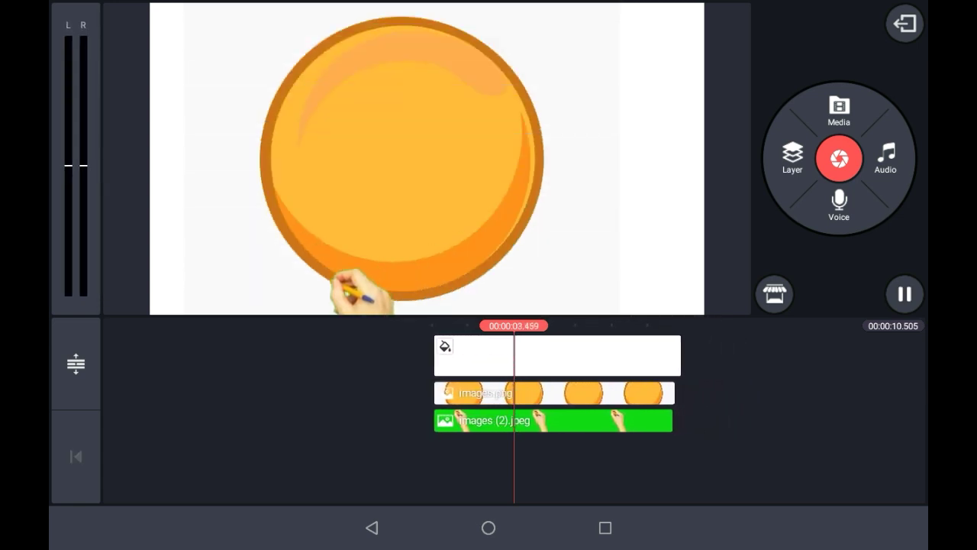
left_click_drag(580, 458, 456, 458)
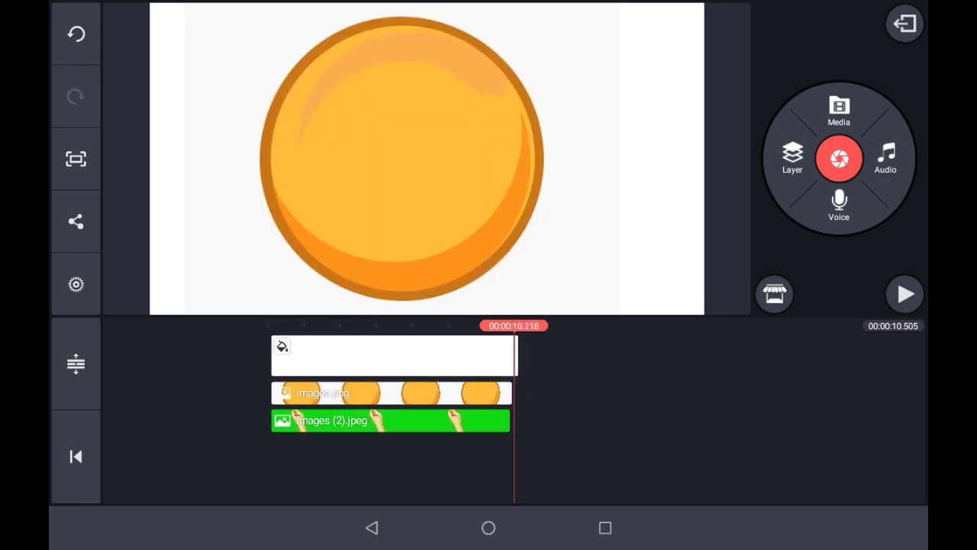
- Export the video at HD 720p, 30 fps
left_click(75, 221)
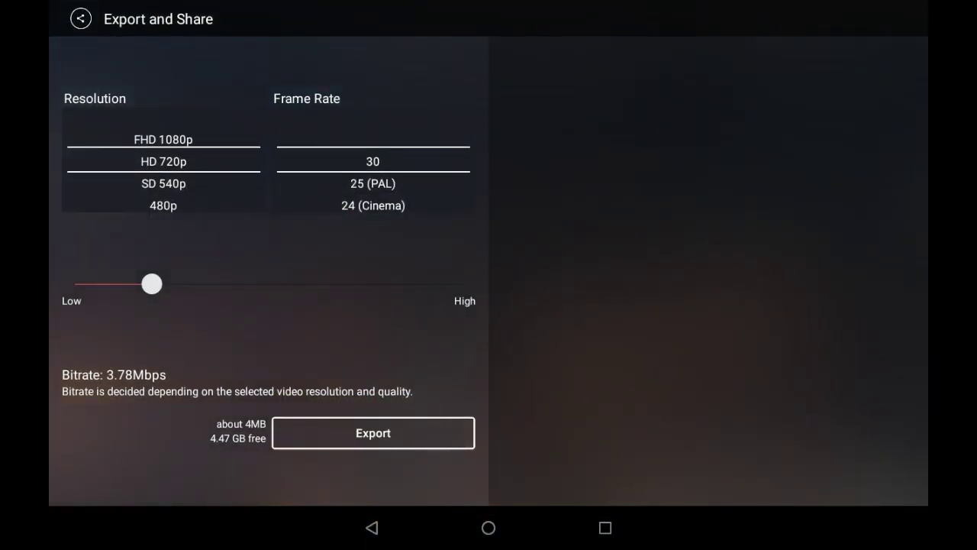
left_click(374, 433)
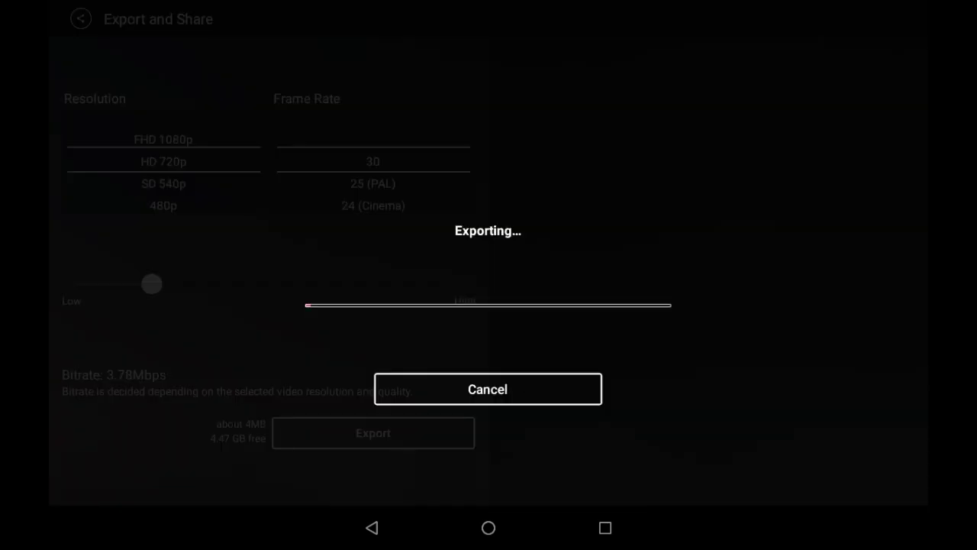